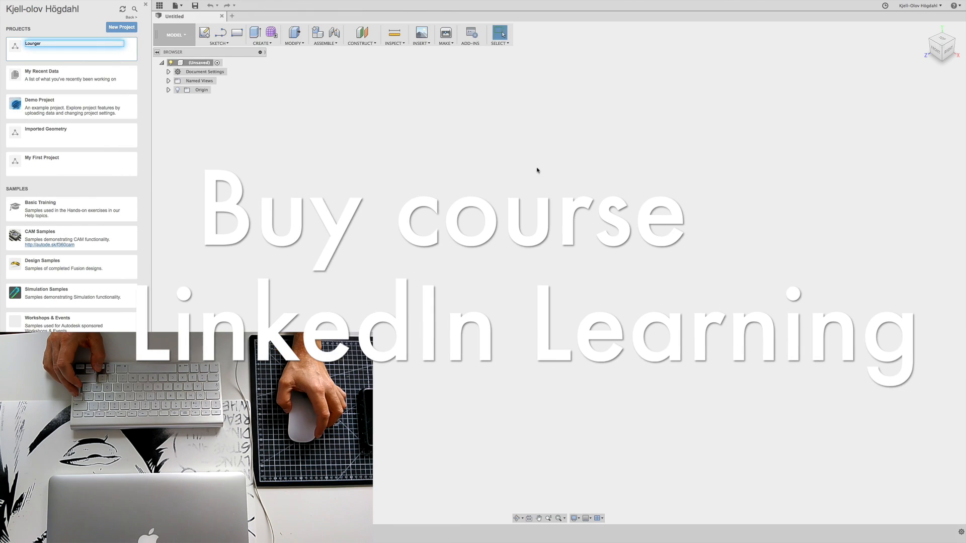
Step: Create the project Lounger, open it, and expand the document settings to show the units
key("Return")
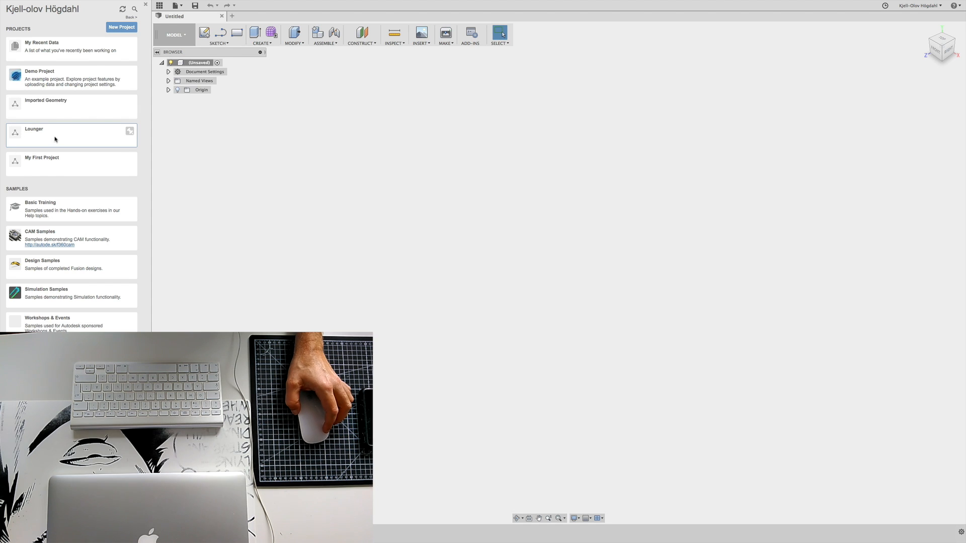
left_click(34, 131)
left_click(168, 71)
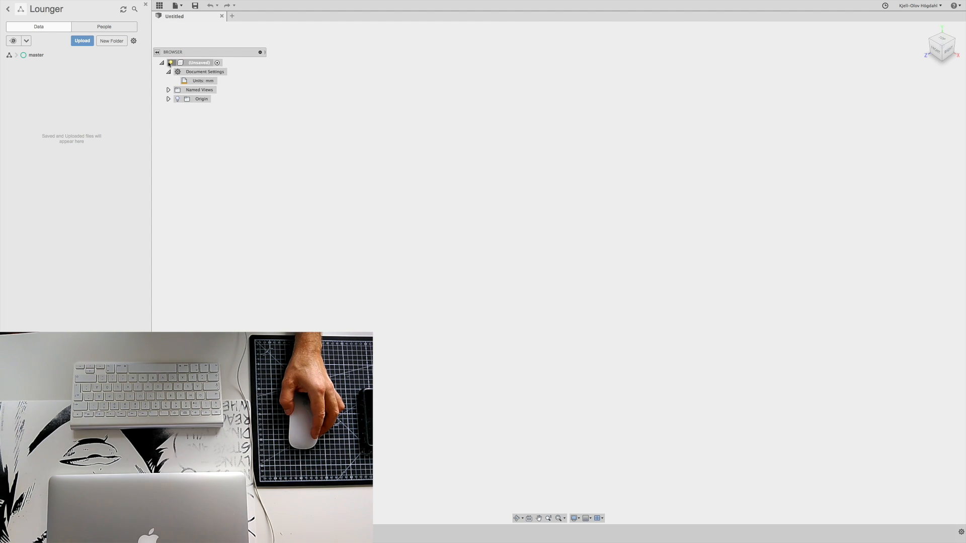
Step: Add a new component to the unsaved design and name it Side
right_click(196, 64)
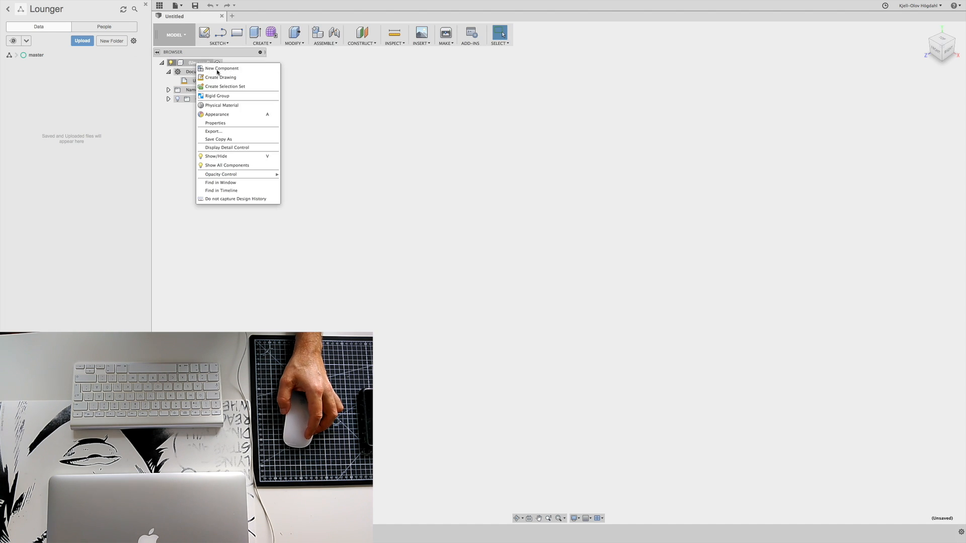
left_click(215, 70)
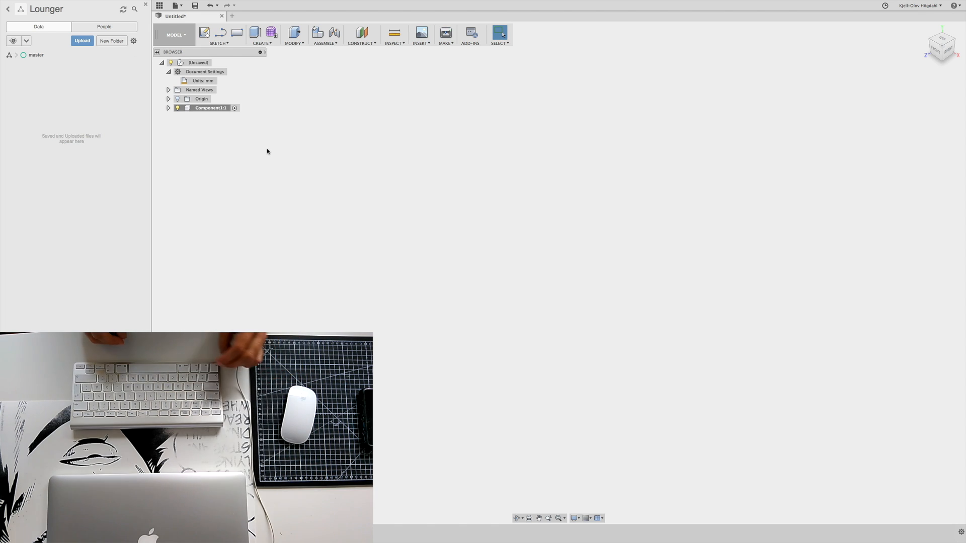
double_click(210, 107)
type("Sides")
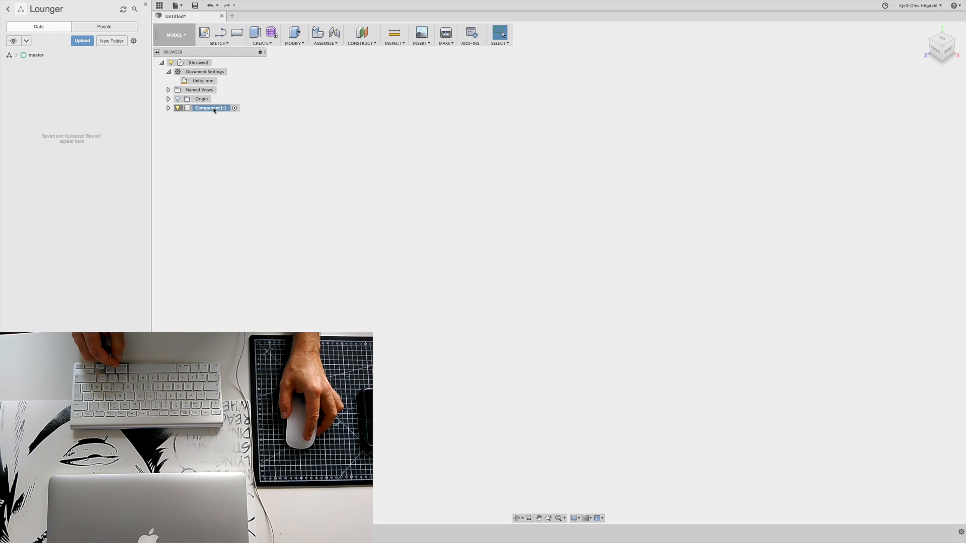
key("Return")
double_click(205, 111)
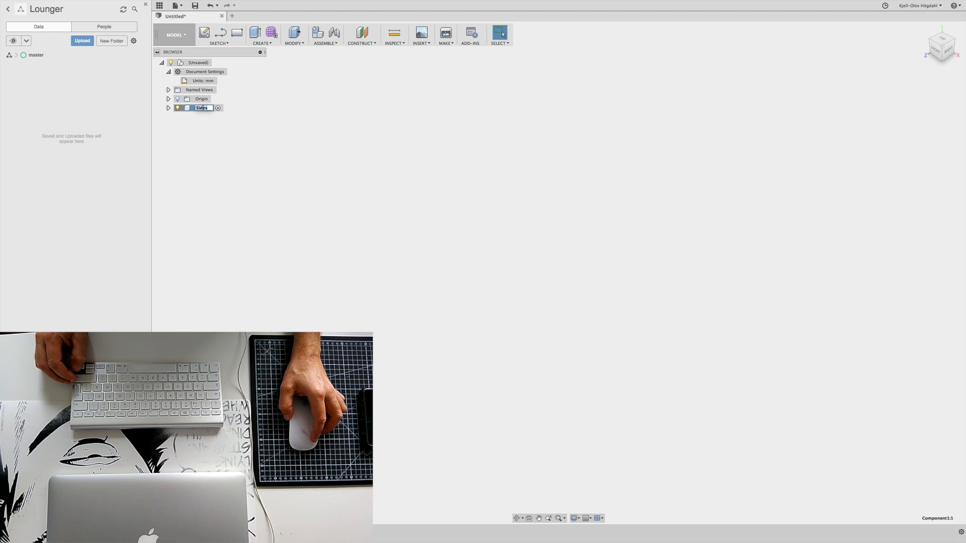
key("BackSpace")
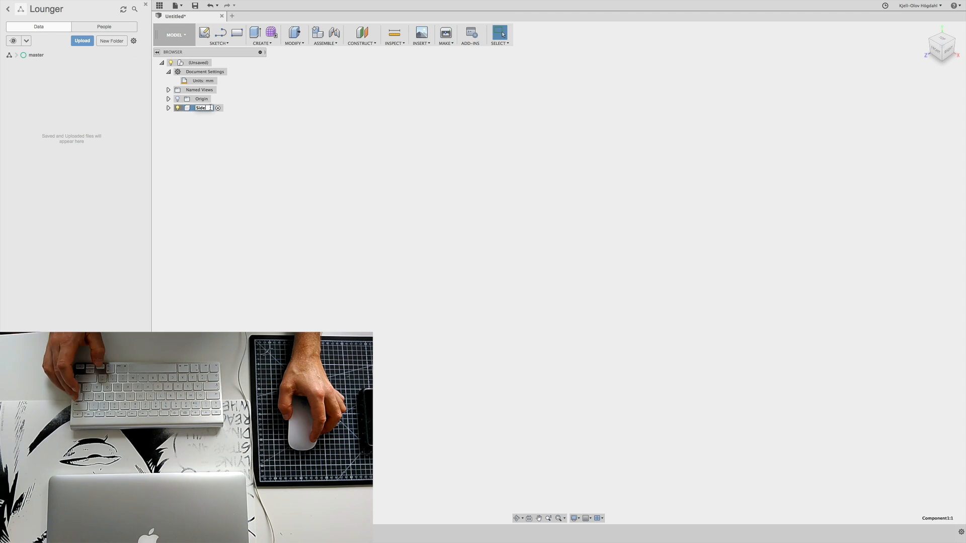
key("Return")
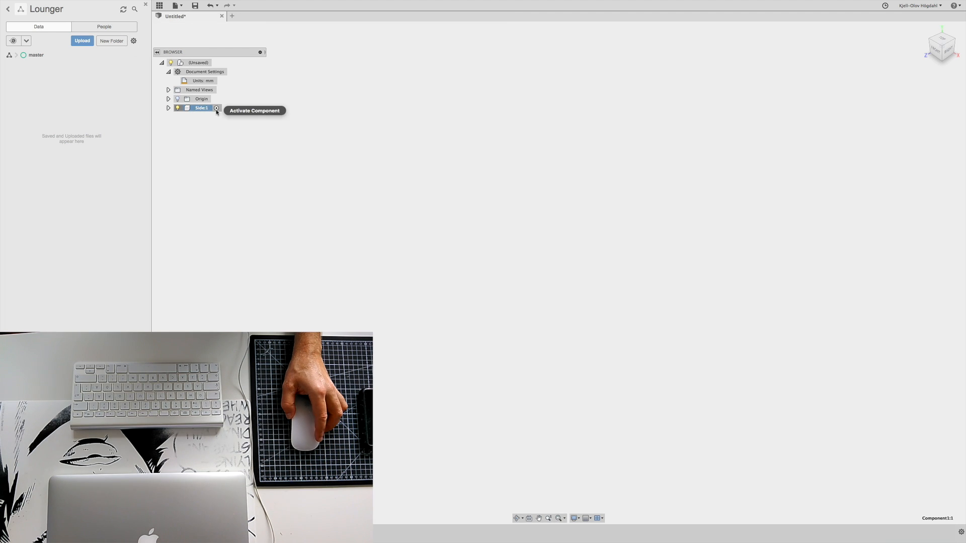
Step: Activate the Side component
left_click(216, 109)
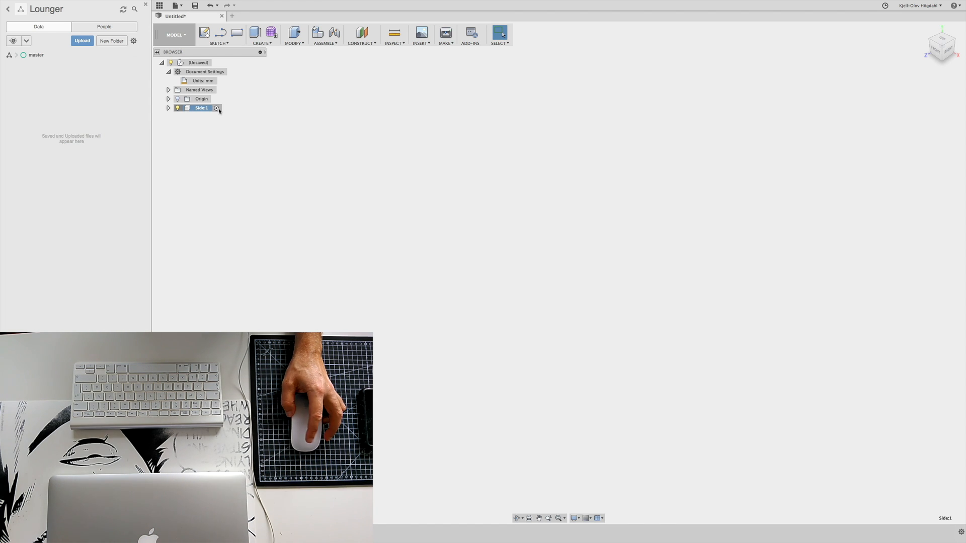
right_click(217, 110)
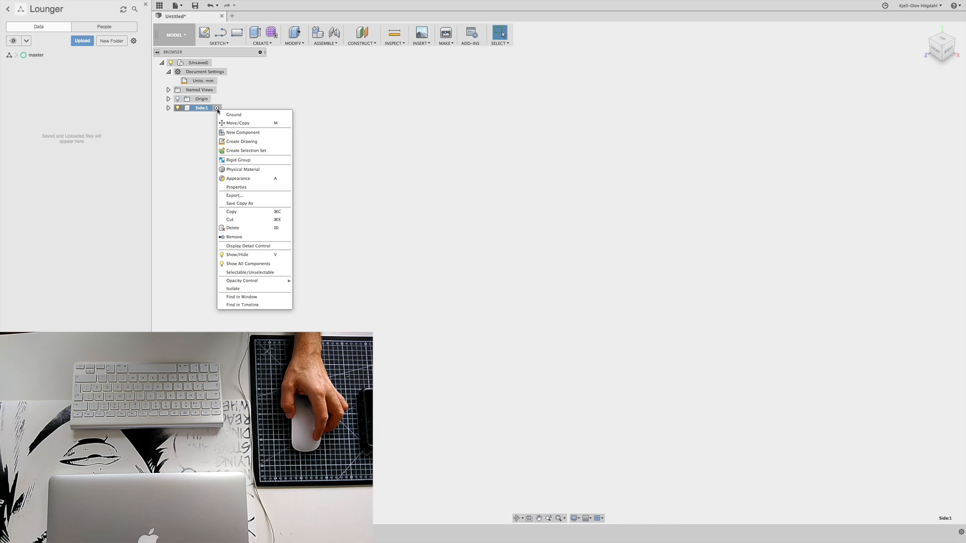
left_click(216, 109)
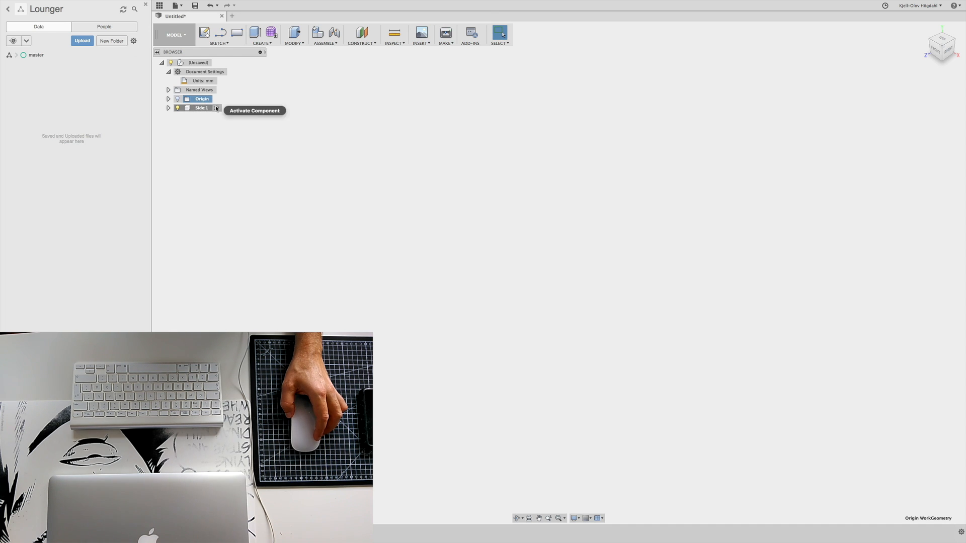
left_click(217, 108)
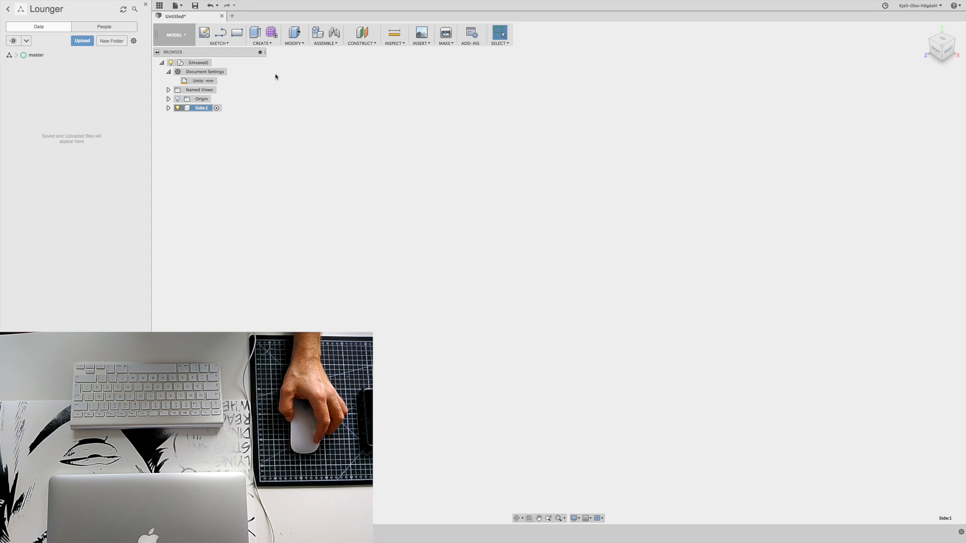
Step: Start the Line tool in a new sketch on the vertical front plane
left_click(220, 34)
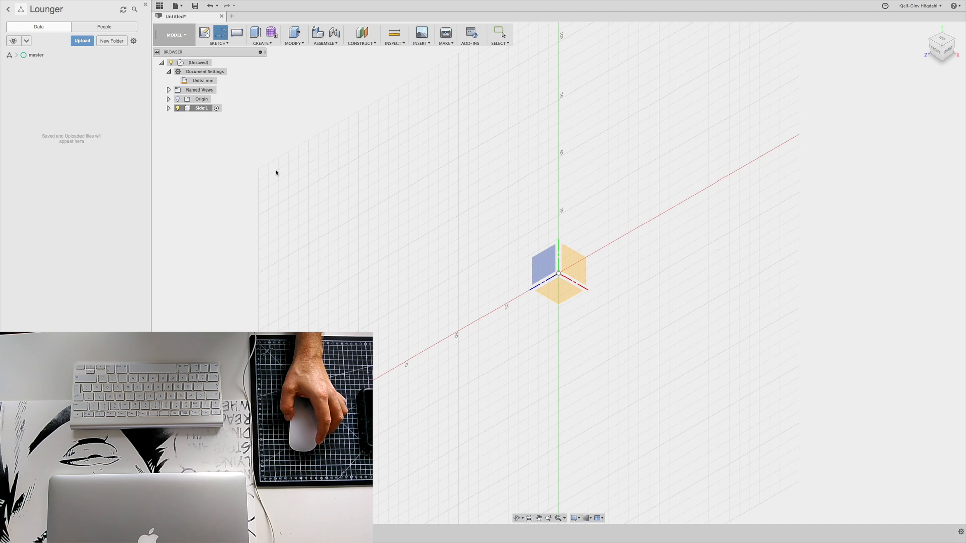
right_click(454, 155)
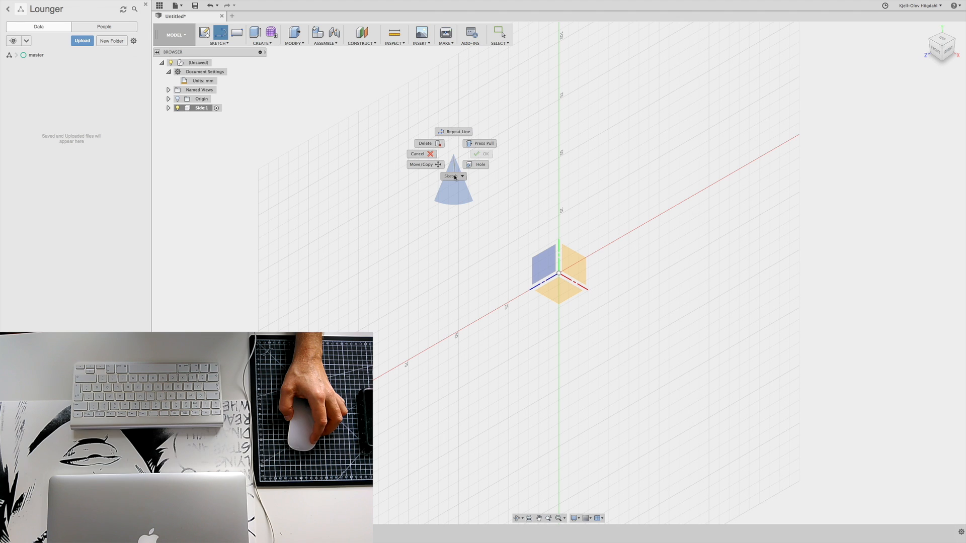
left_click(455, 176)
left_click(456, 198)
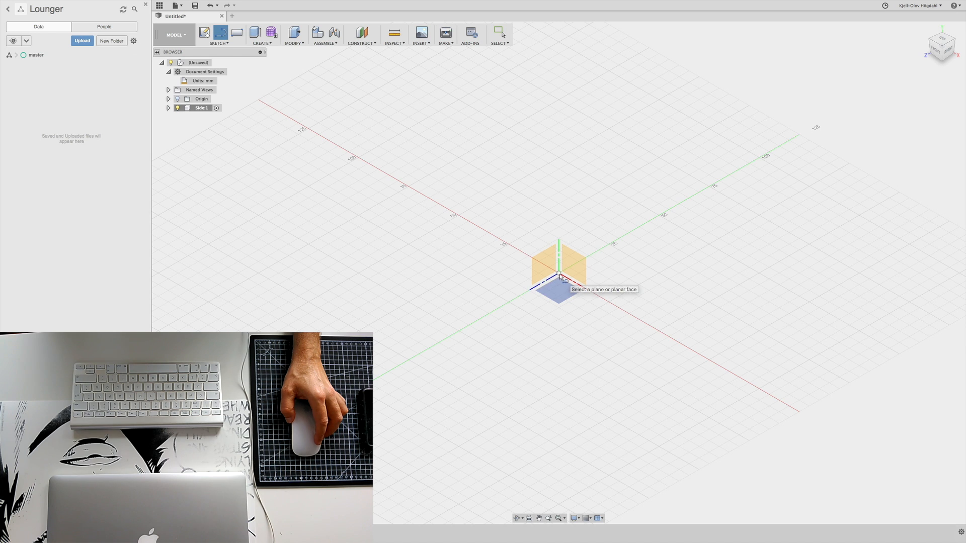
left_click(573, 283)
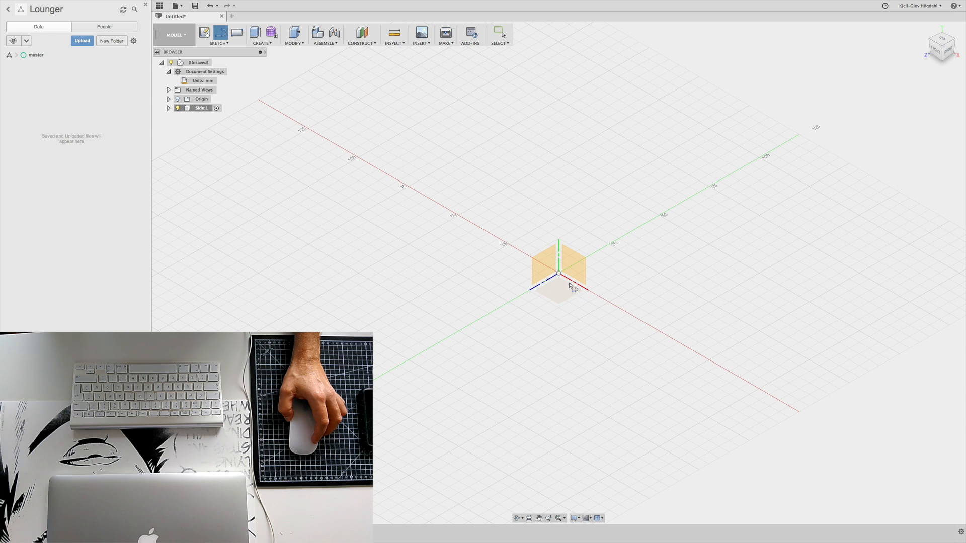
left_click(583, 290)
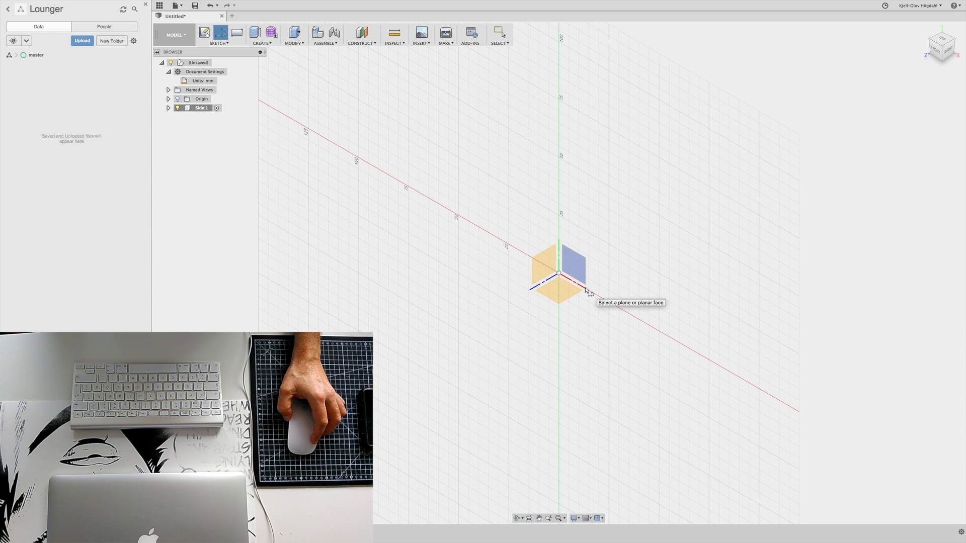
left_click(570, 270)
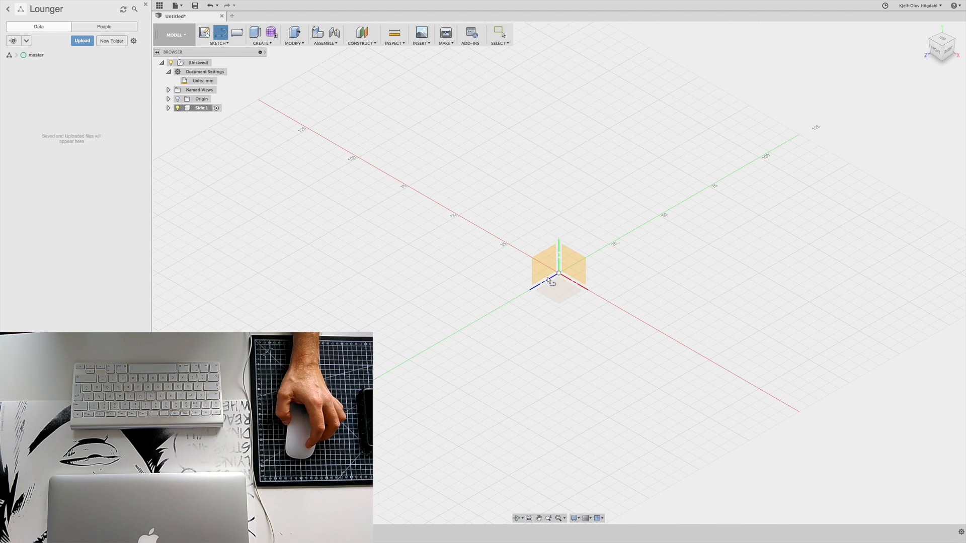
left_click(573, 267)
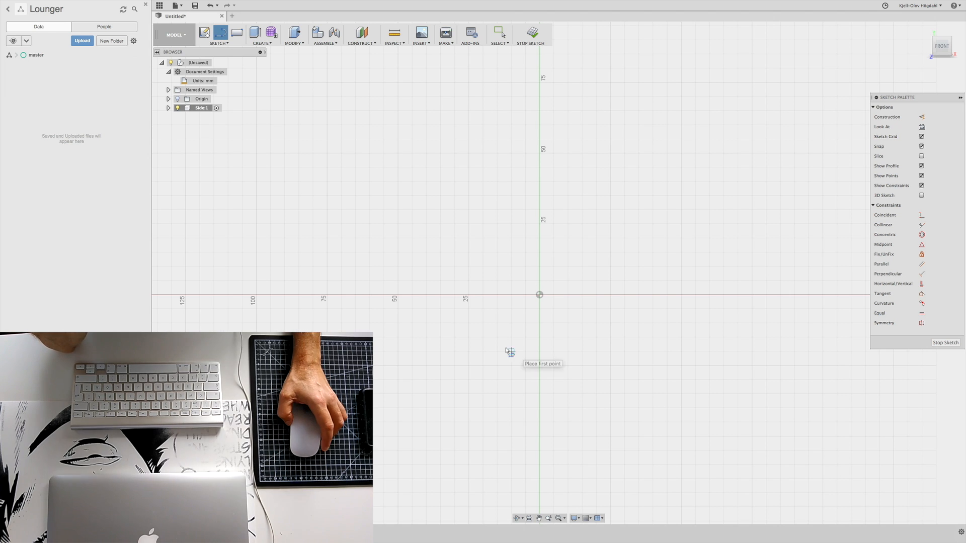
Step: Sketch one line from the origin up and to the left, about 18 mm long at about 124 degrees, and end the command
left_click(539, 295)
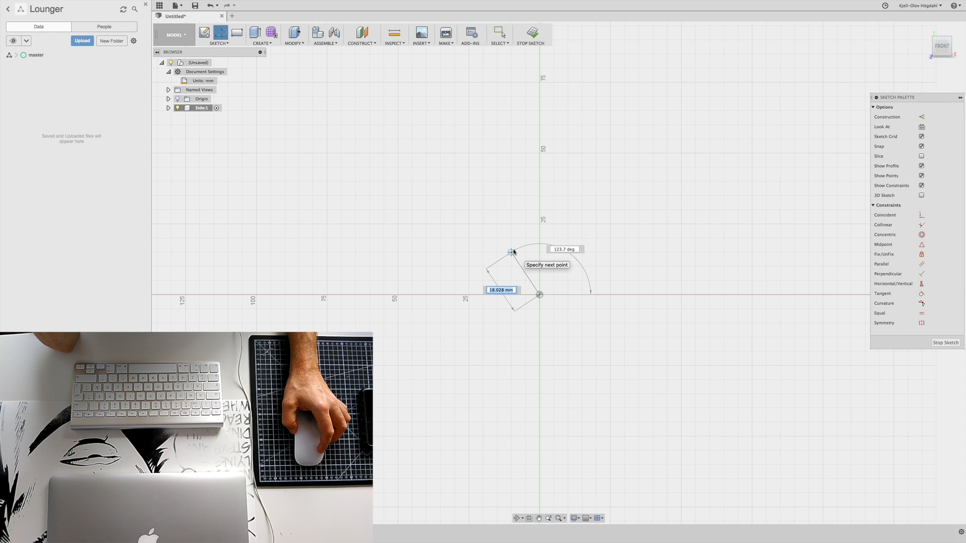
left_click(511, 252)
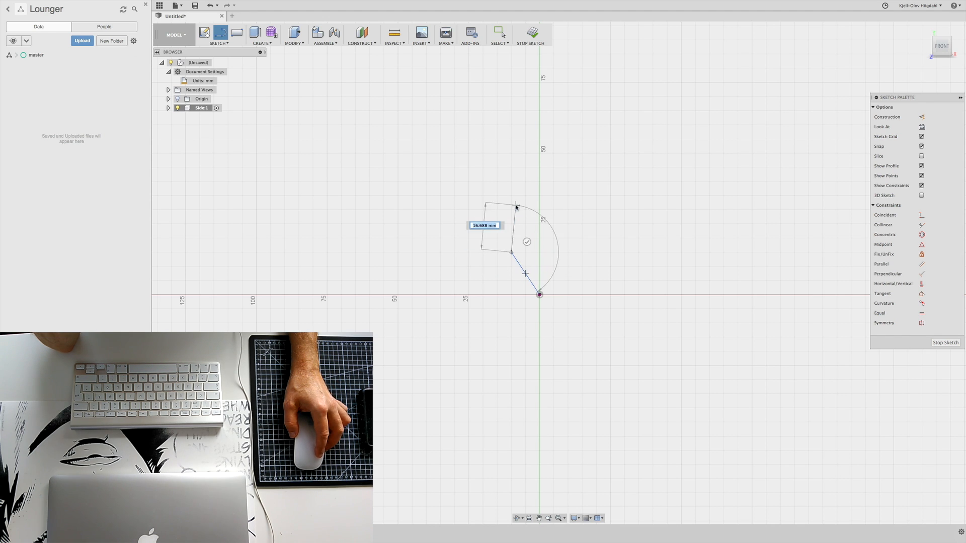
mouse_move(511, 253)
left_mouse_down()
mouse_move(503, 205)
mouse_move(511, 253)
left_mouse_up()
right_click(511, 253)
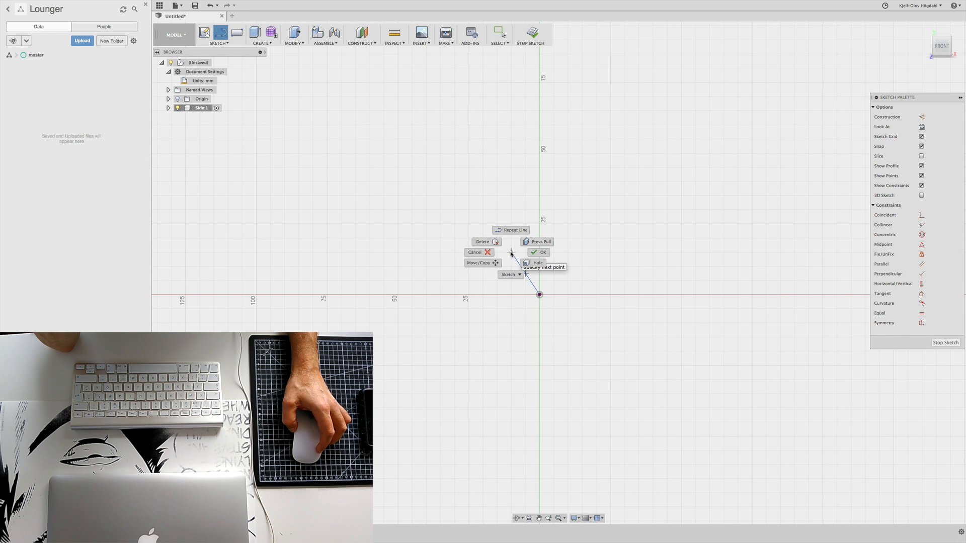
left_click(511, 253)
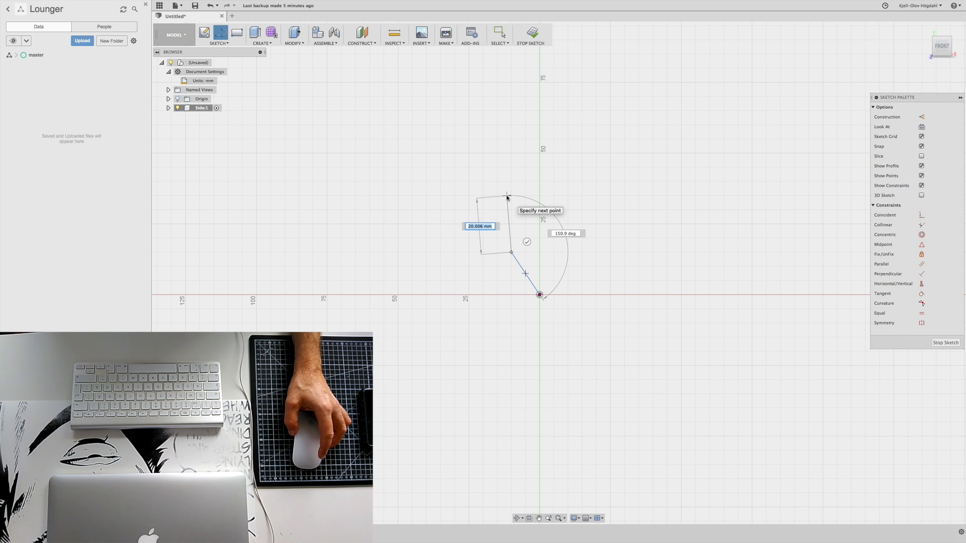
right_click(511, 252)
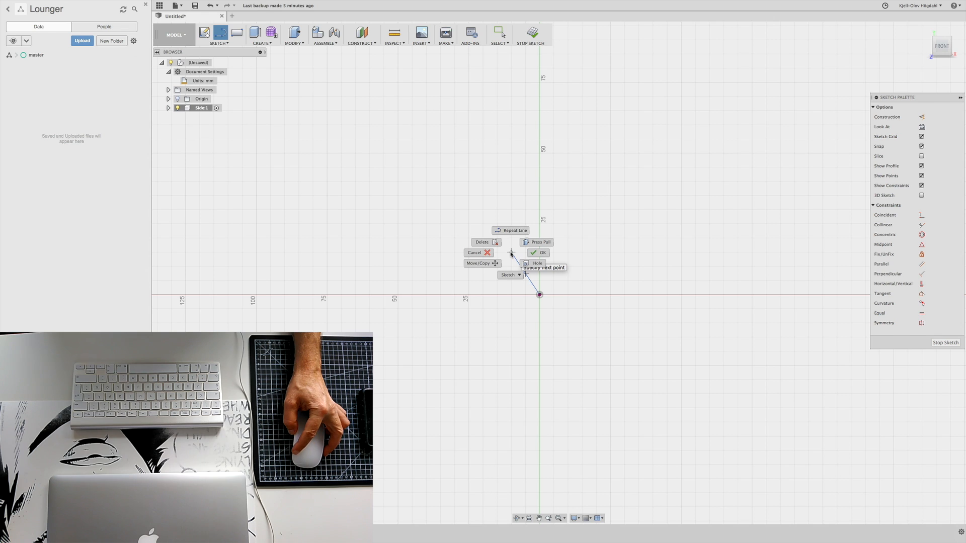
left_click(511, 254)
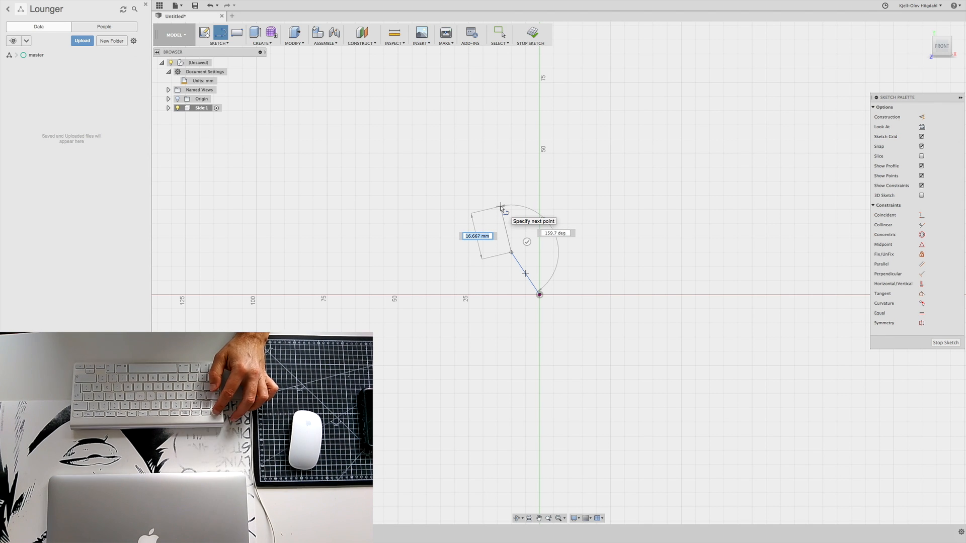
key("Return")
key("Escape")
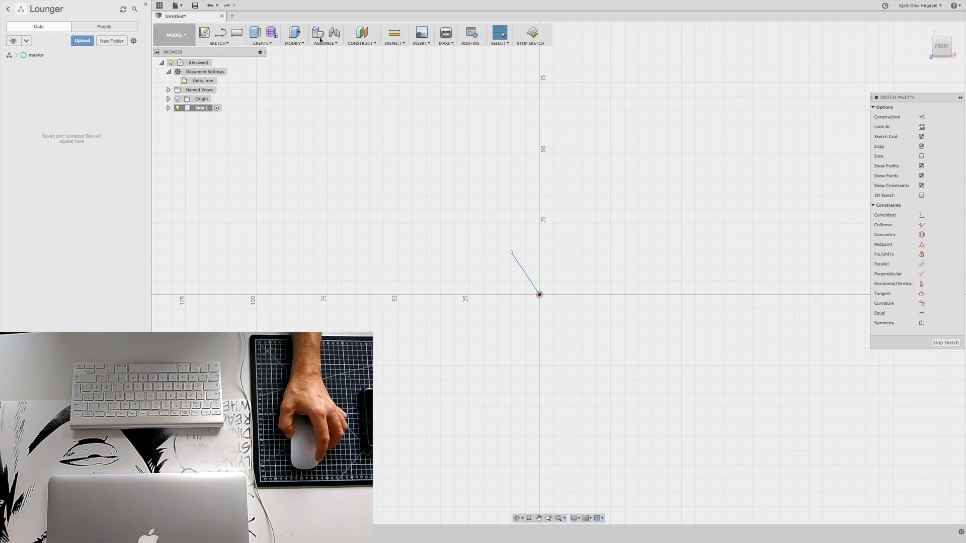
left_click(160, 5)
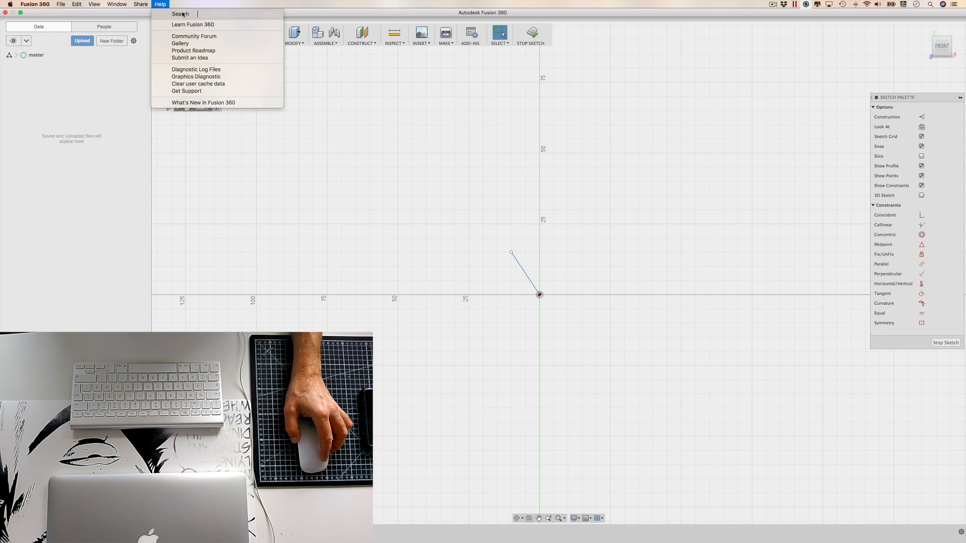
type("arc")
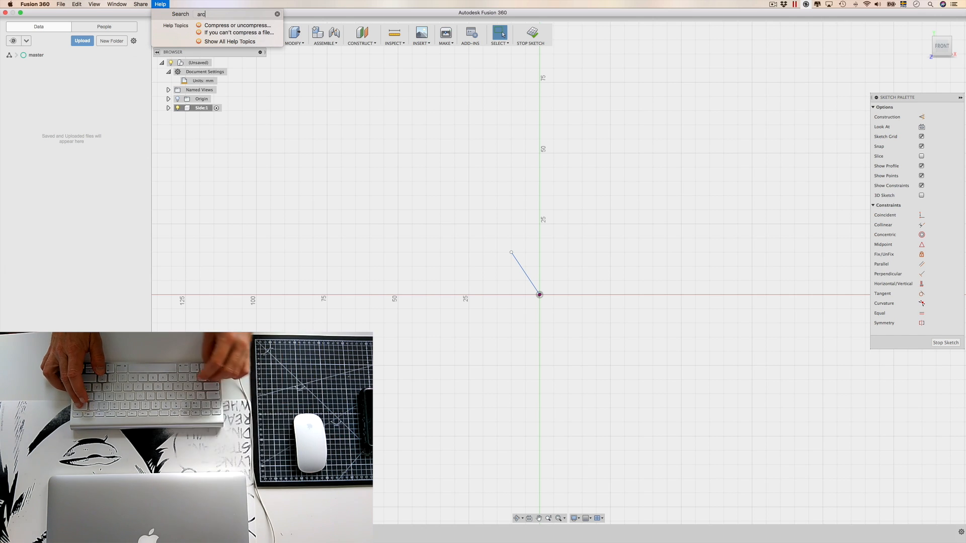
key("BackSpace")
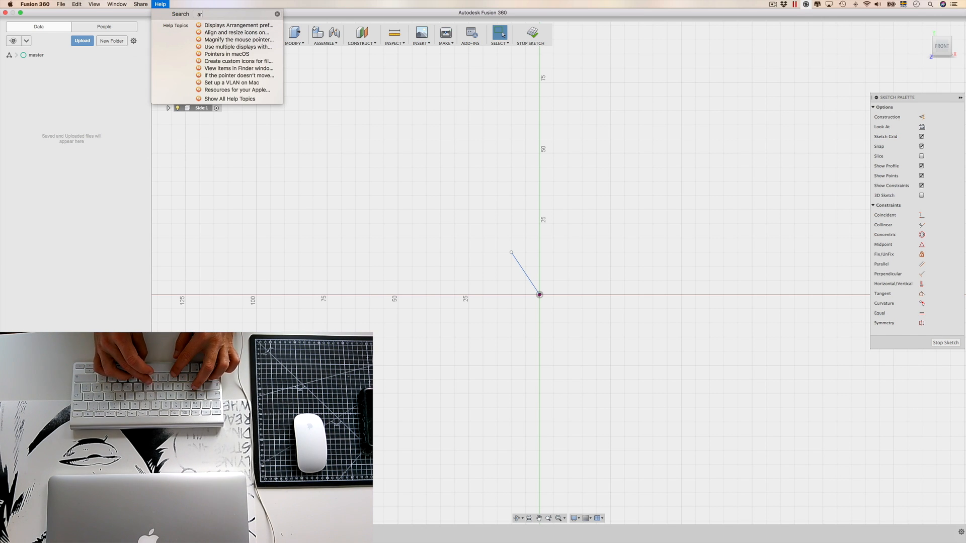
type("c")
key("BackSpace")
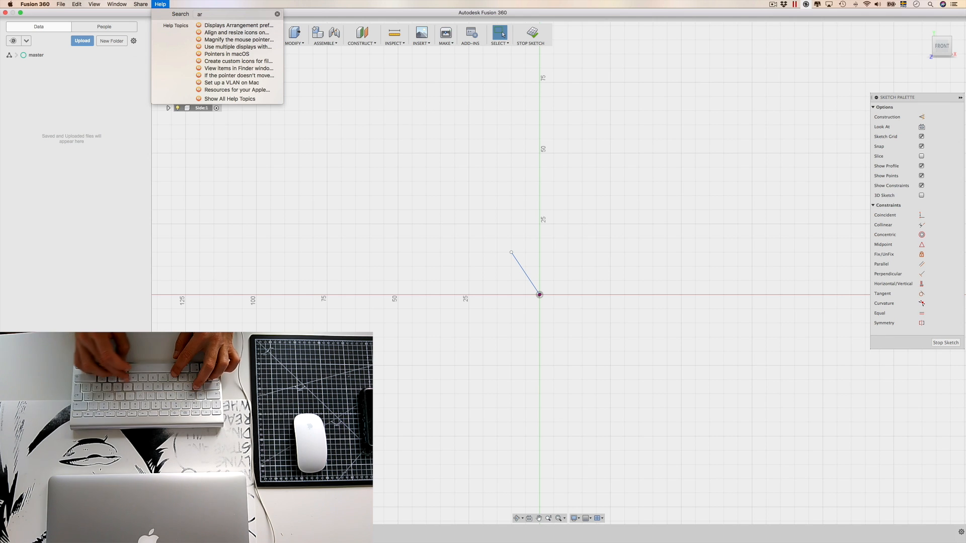
type("ch")
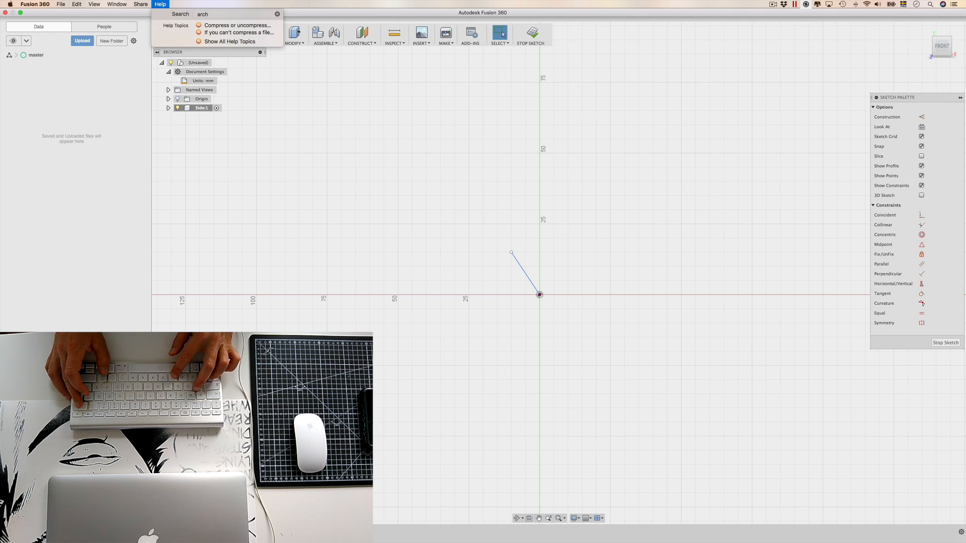
key("BackSpace")
key("BackSpace")
key("BackSpace")
key("BackSpace")
left_click(723, 65)
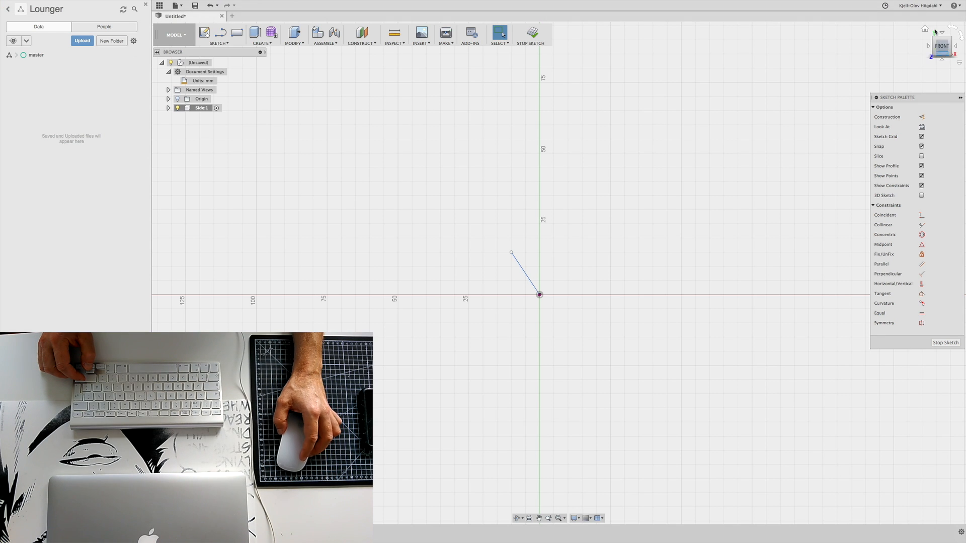
Step: Search the online Fusion 360 help for "arc"
left_click(957, 6)
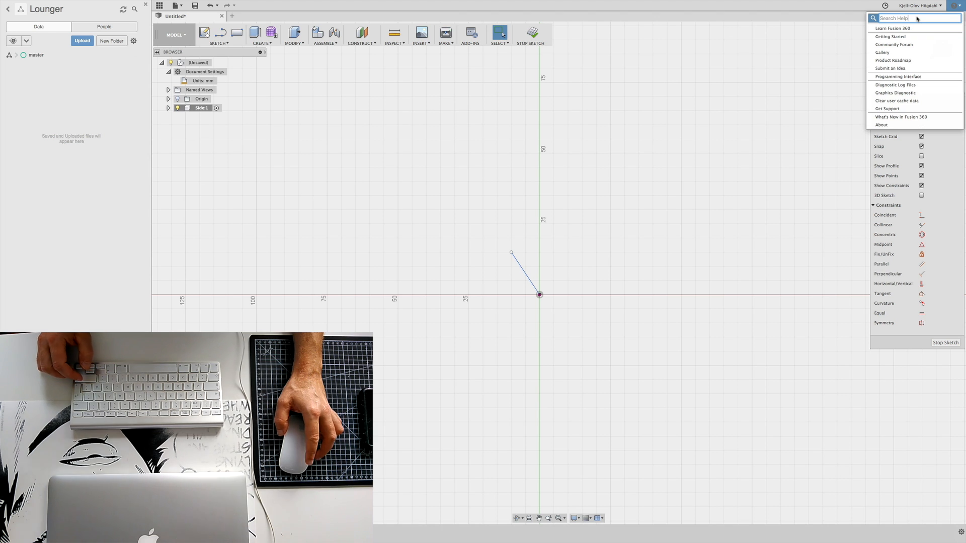
type("arc")
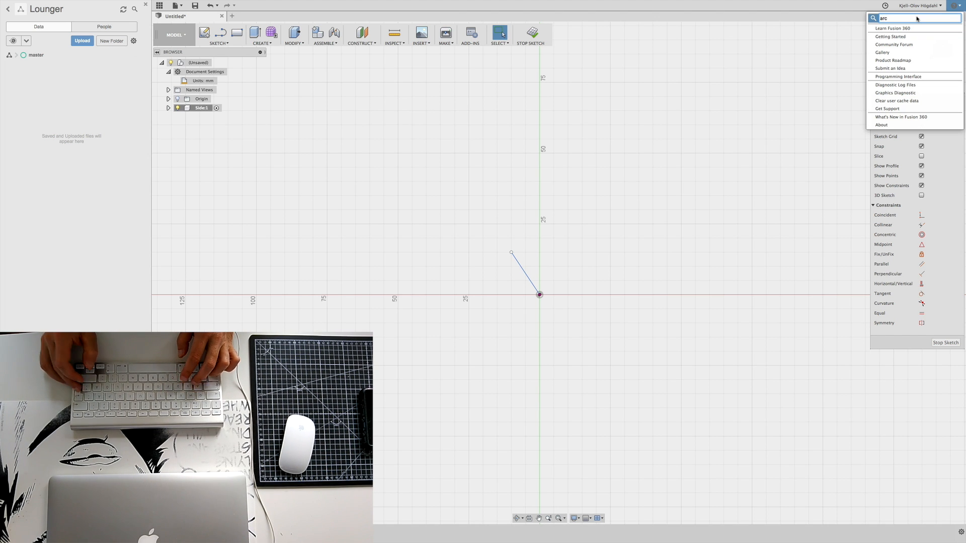
key("Return")
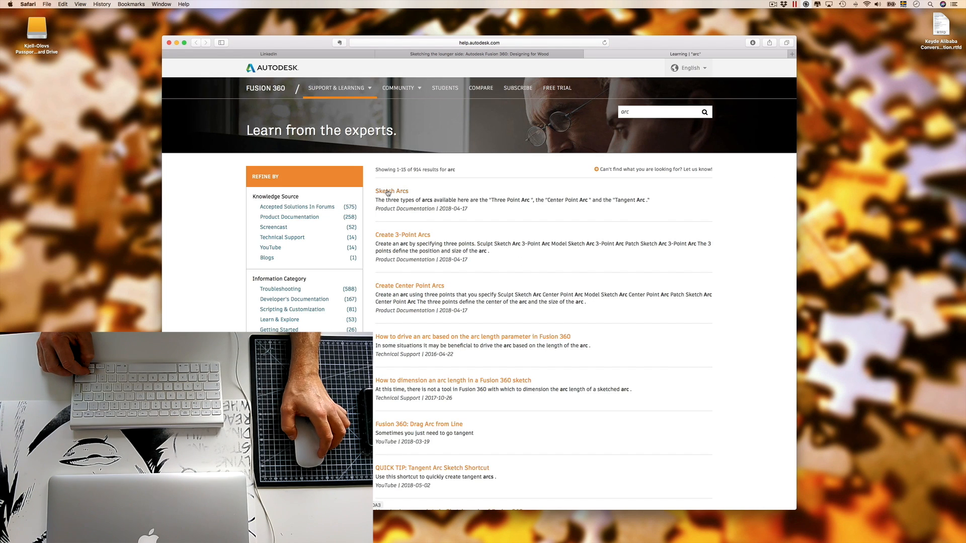
Step: Open the Sketch Arcs help article, check the lounger side course video, and switch back to Fusion 360
left_click(388, 191)
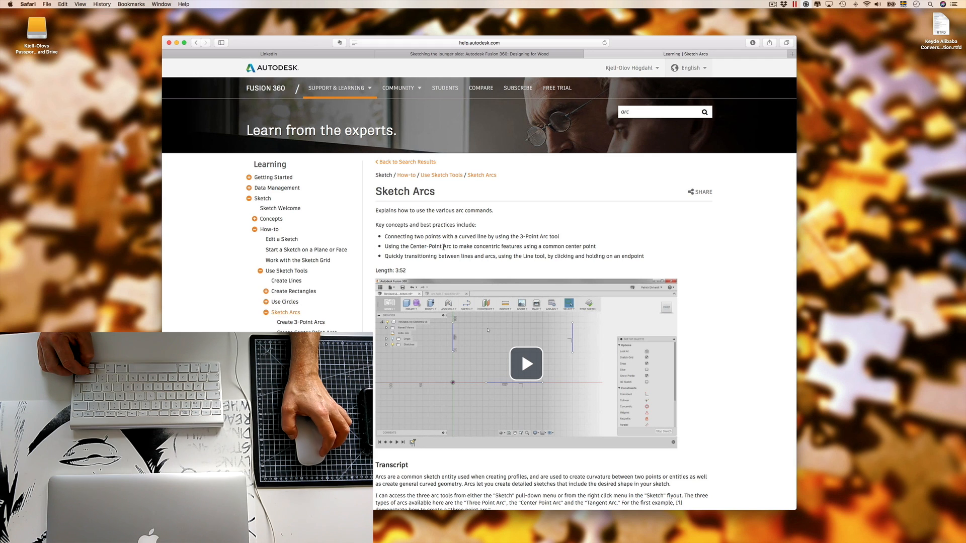
left_click(588, 54)
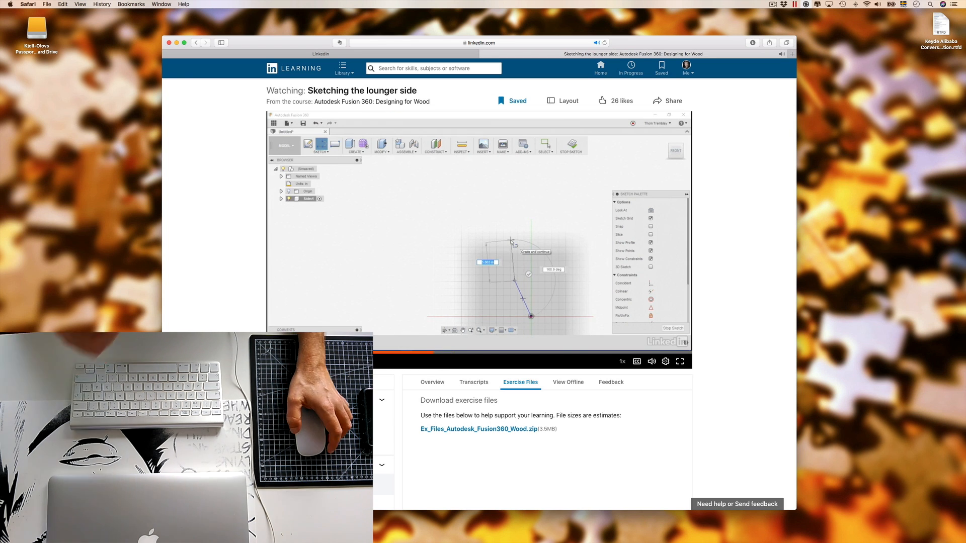
key("ctrl+Right")
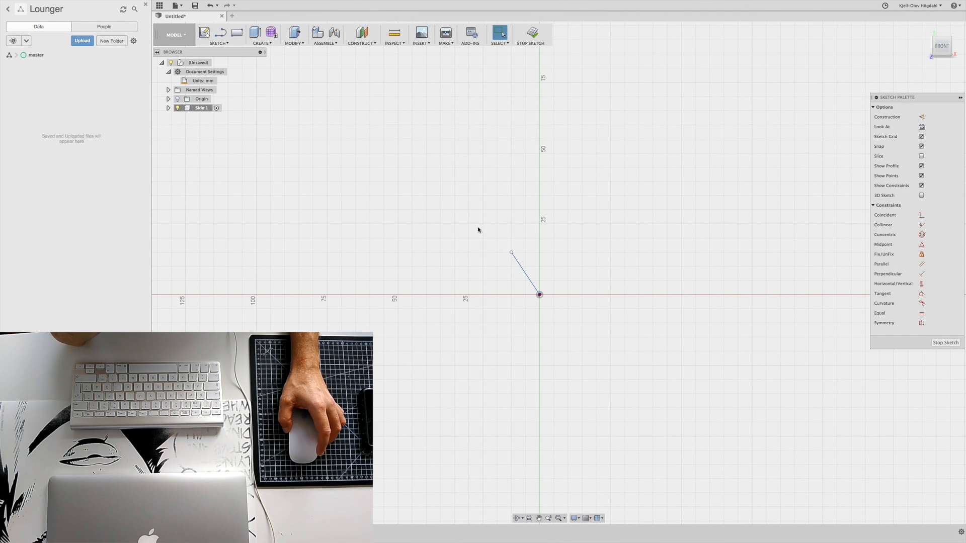
Step: Restart the Line tool and sketch a tangent arc from the first line's upper end, curving up to about 35 mm above the origin
right_click(511, 253)
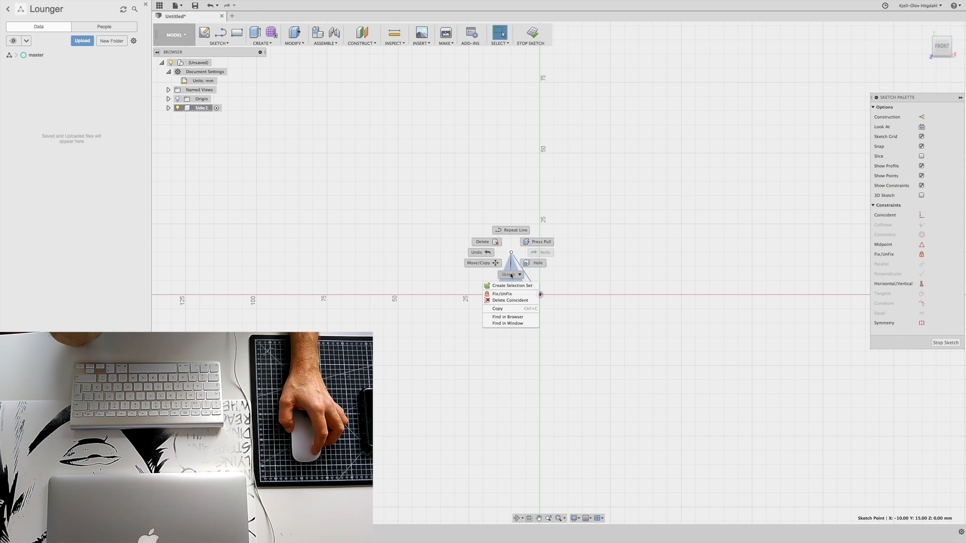
left_click(511, 274)
left_click(508, 296)
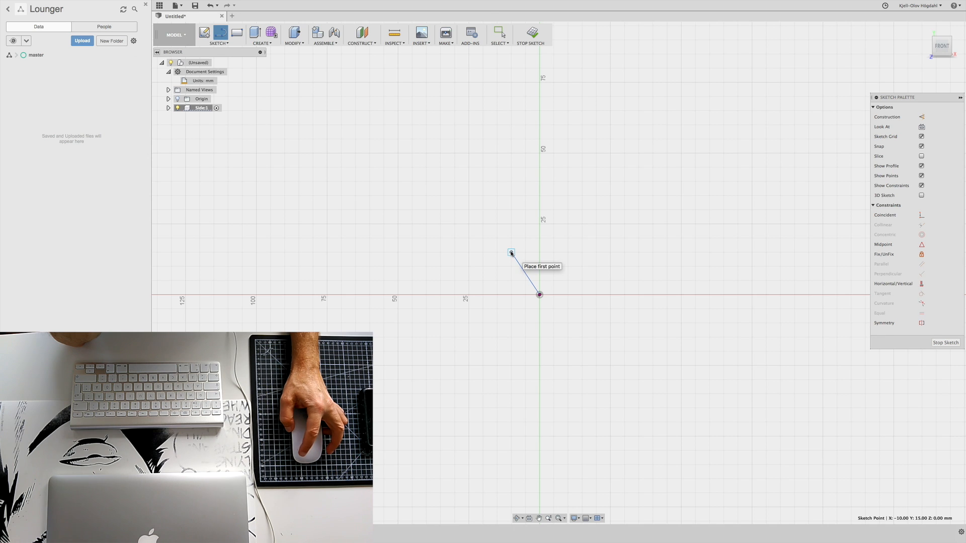
mouse_move(511, 253)
right_mouse_down()
mouse_move(502, 207)
mouse_move(519, 189)
mouse_move(492, 208)
mouse_move(500, 220)
mouse_move(517, 198)
mouse_move(509, 196)
right_mouse_up()
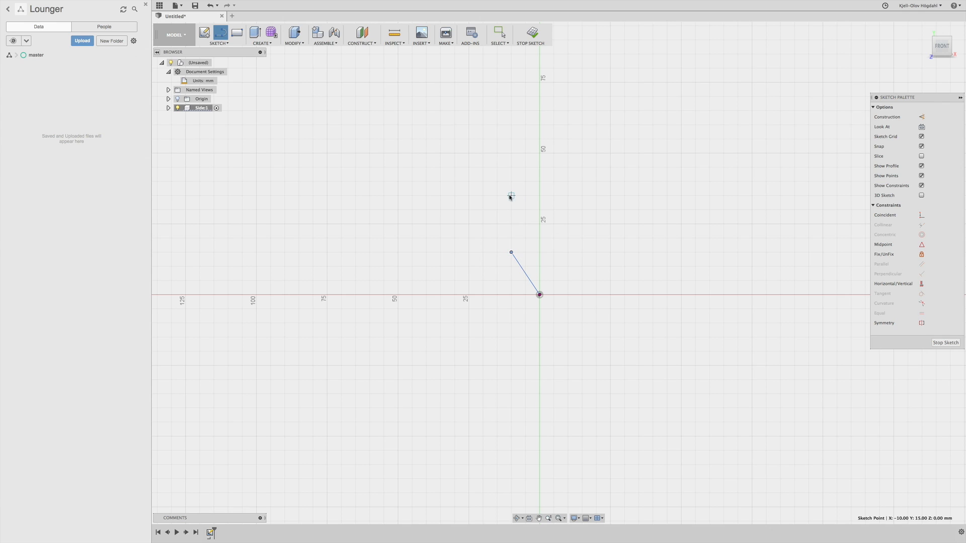
left_click(511, 252)
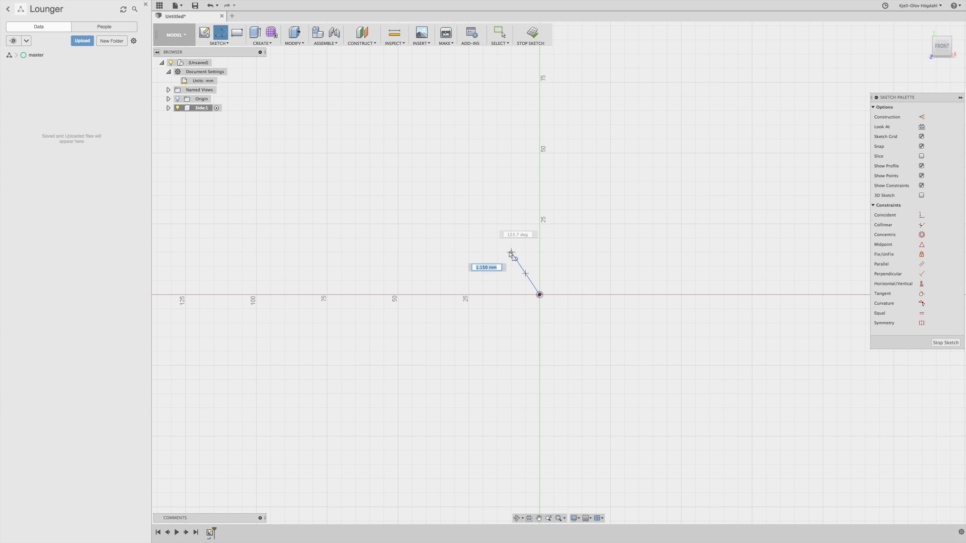
left_click_drag(511, 253, 511, 195)
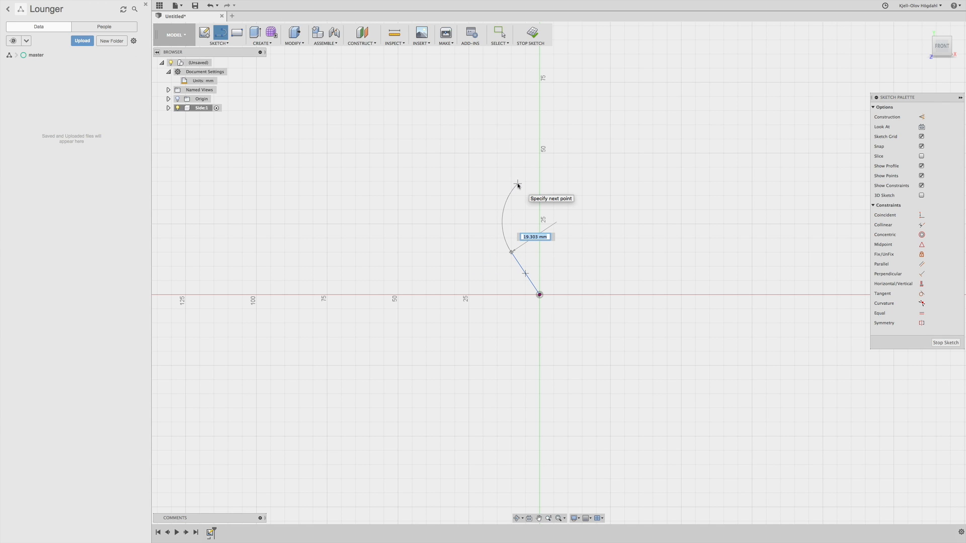
left_click_drag(517, 185, 519, 195)
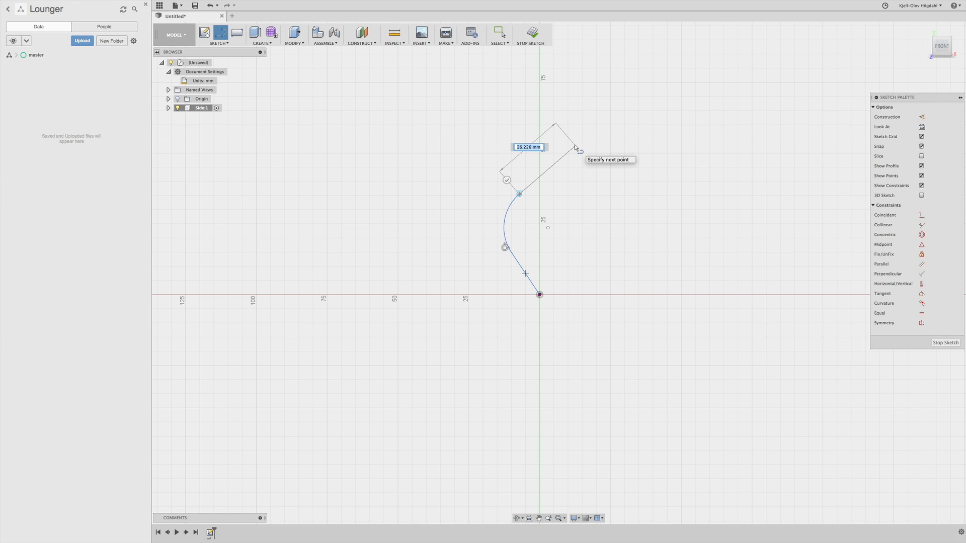
Step: Sketch the slanted backrest: a line about 42 mm up and right from the arc, a perpendicular end about 10 mm long, and a parallel return line
left_click(609, 116)
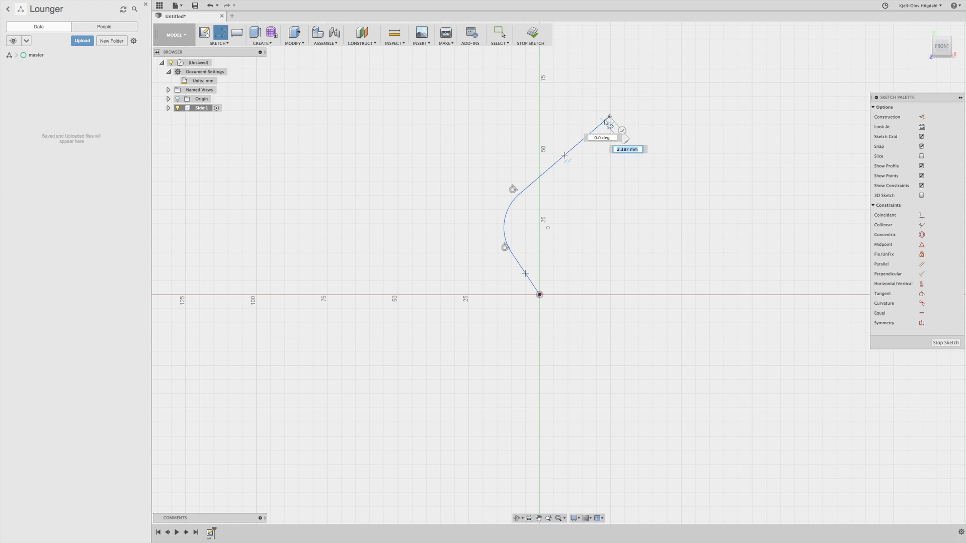
left_click(591, 95)
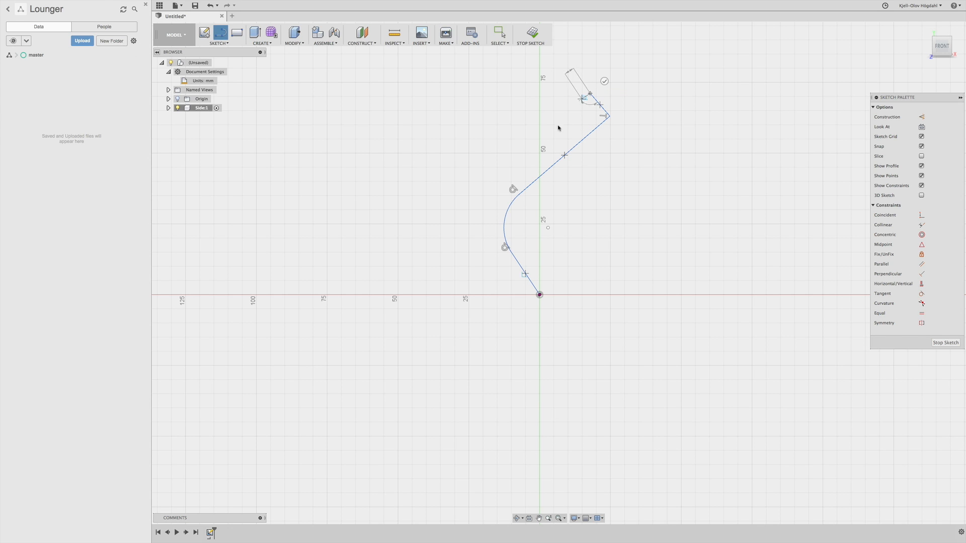
left_click(483, 182)
Step: Sketch two tangent arcs for the seat, dipping then arching over to about 86 mm left of and 25 mm above the origin
left_click_drag(483, 181, 295, 224)
scroll(295, 224, "up", 1)
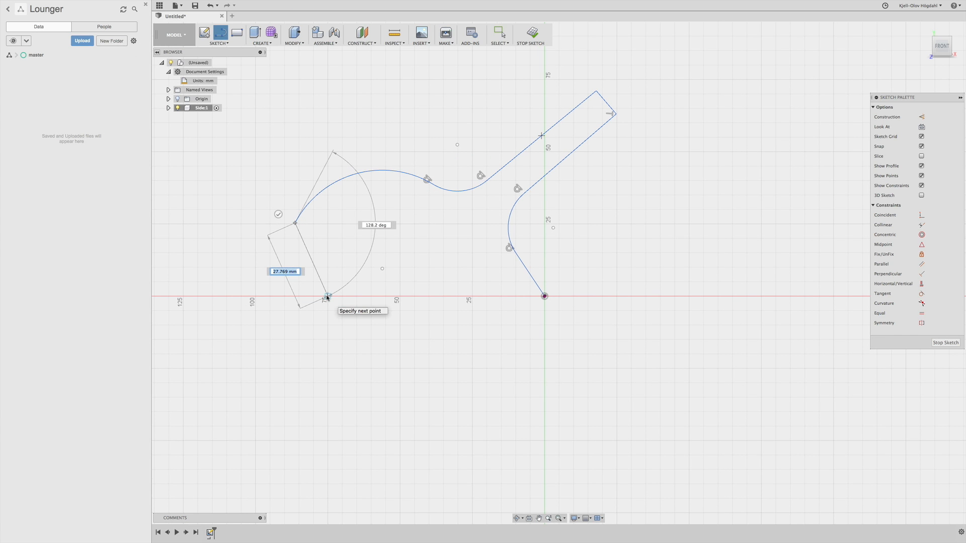
Step: Sketch the front leg with an outer edge about 28 mm long down to the horizontal axis, a 10 mm foot and an inner edge about 20 mm long
left_click(327, 297)
left_click(356, 295)
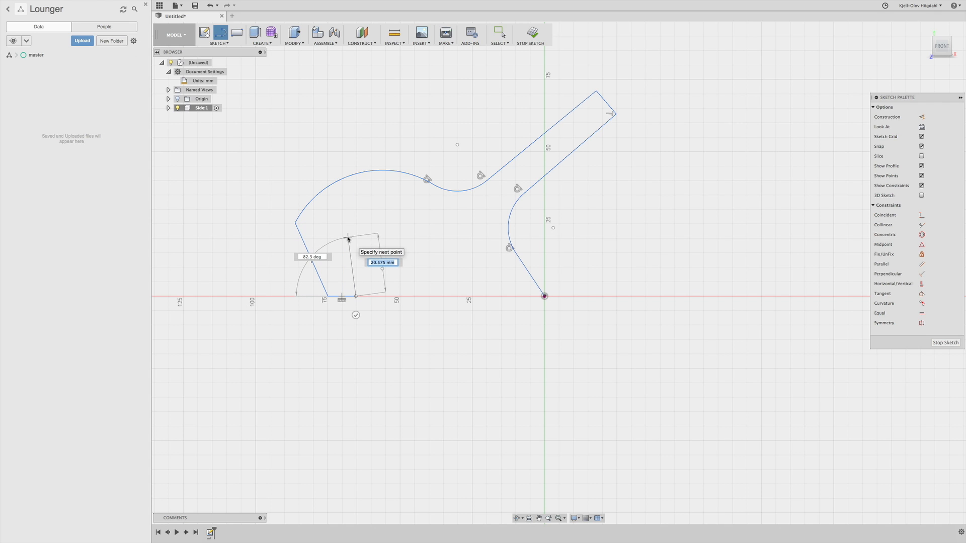
left_click(342, 239)
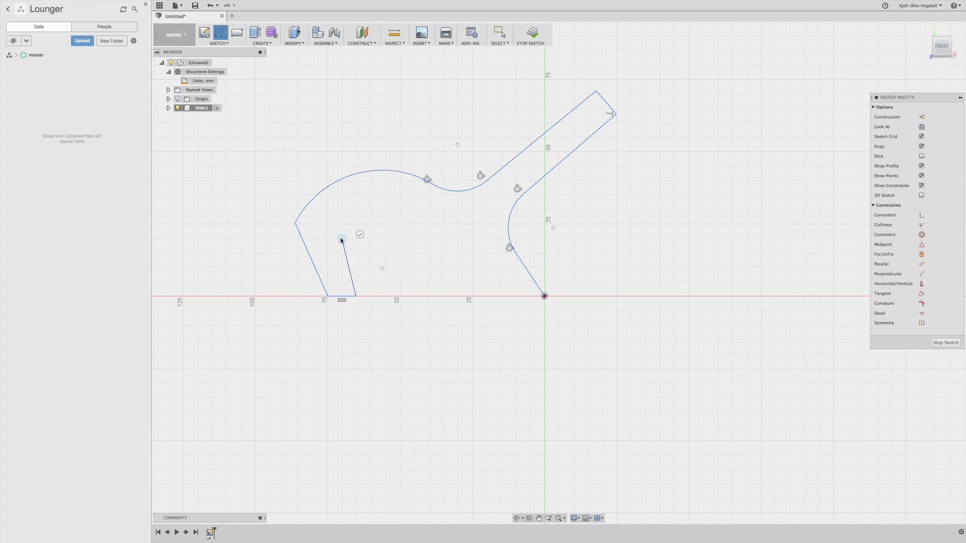
Step: Sketch the underside with a small tangent arc and a large tangent arc of about 83 mm radius, and close the profile along the horizontal axis at the origin
left_click_drag(342, 239, 359, 224)
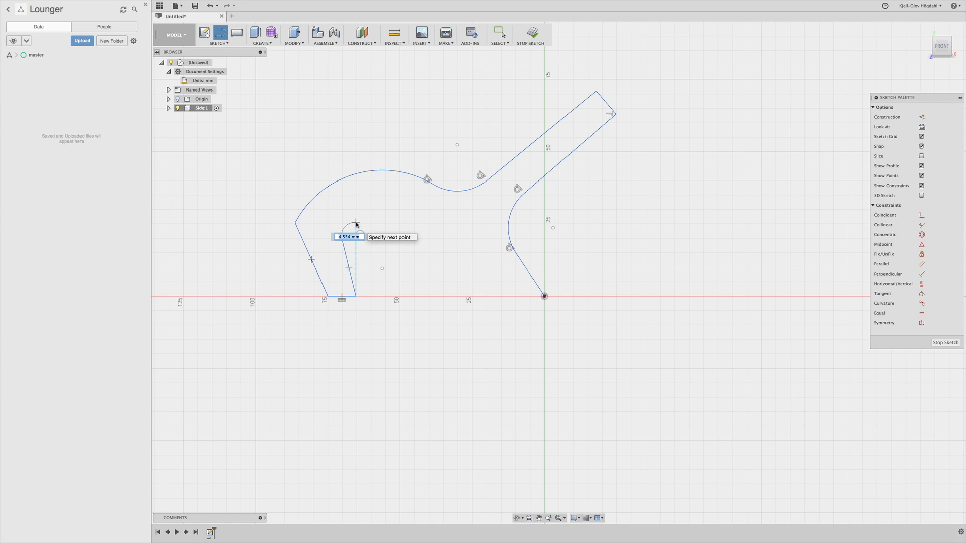
left_click(356, 223)
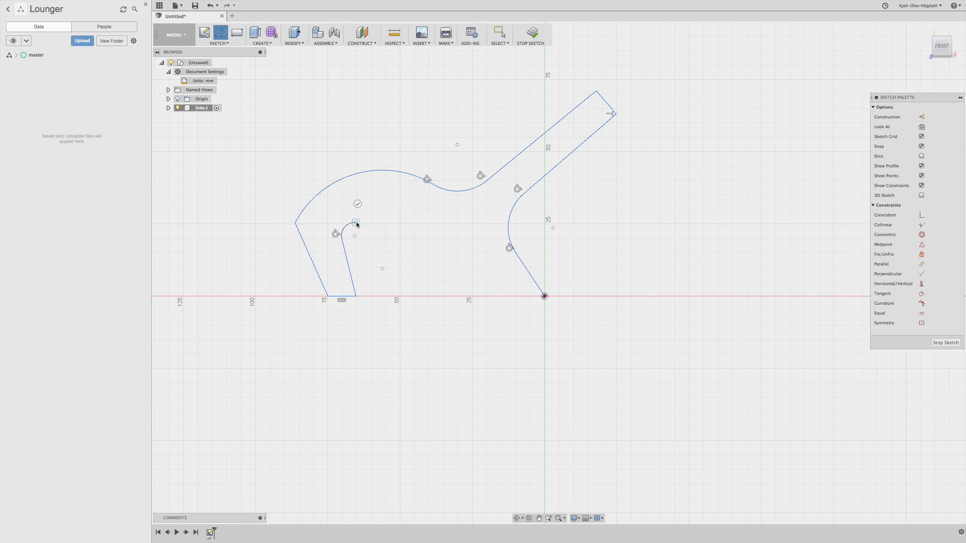
left_click_drag(356, 224, 491, 292)
left_click_drag(369, 229, 508, 295)
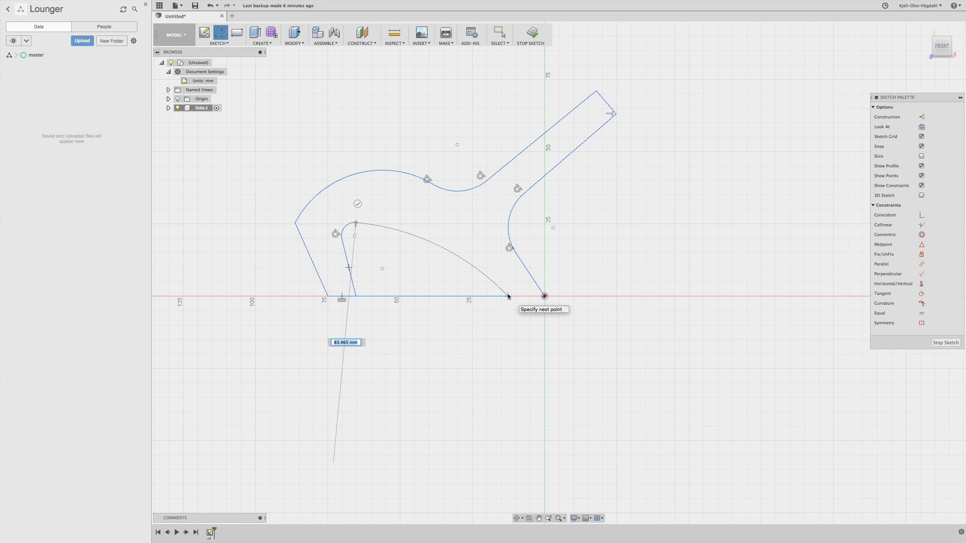
left_click_drag(507, 296, 544, 297)
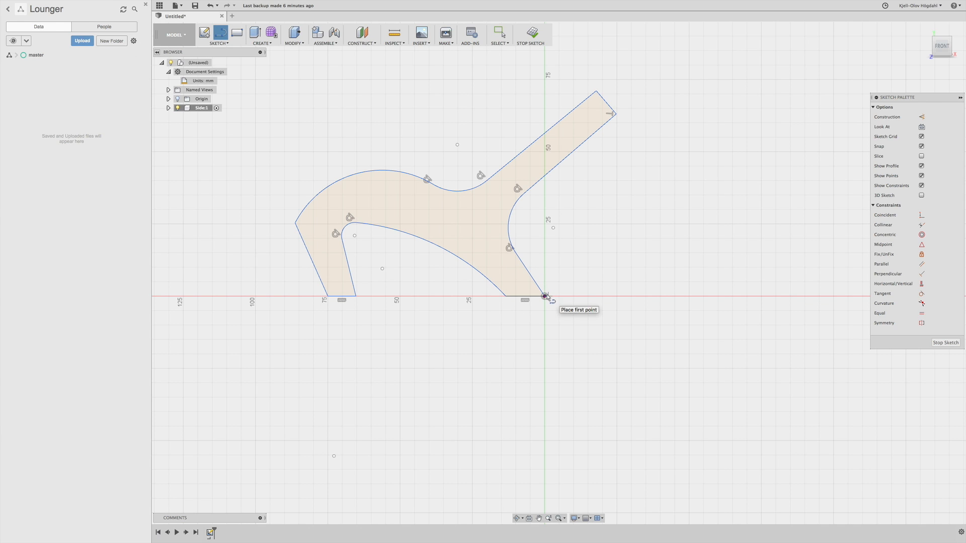